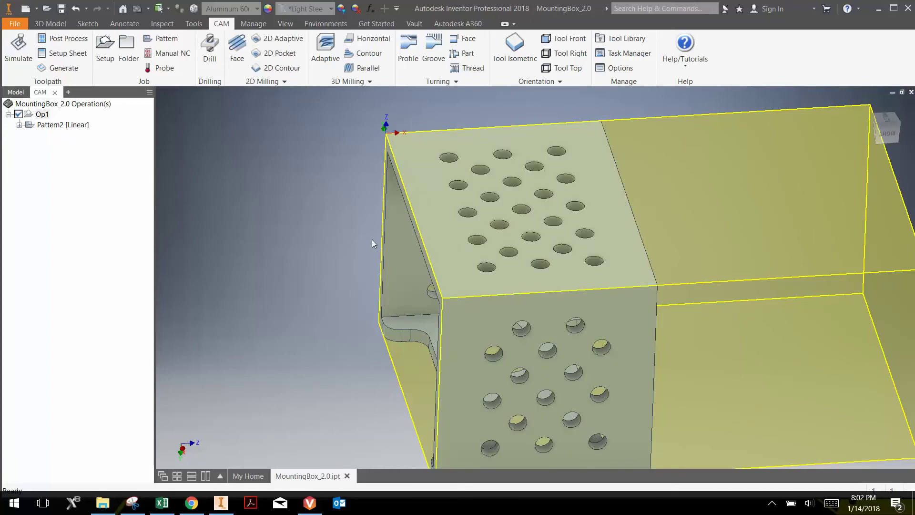
Orbit the mounting box to inspect its open underside, top and hole pattern.
{"action": "middle_click_drag", "start_coordinate": [455, 245], "coordinate": [491, 229], "text": "shift"}
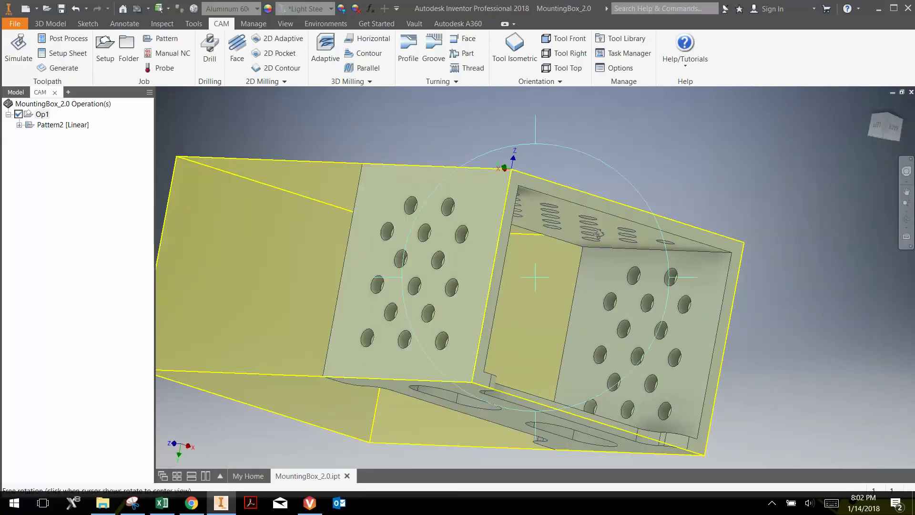
{"action": "middle_click_drag", "start_coordinate": [599, 235], "coordinate": [474, 241], "text": "shift"}
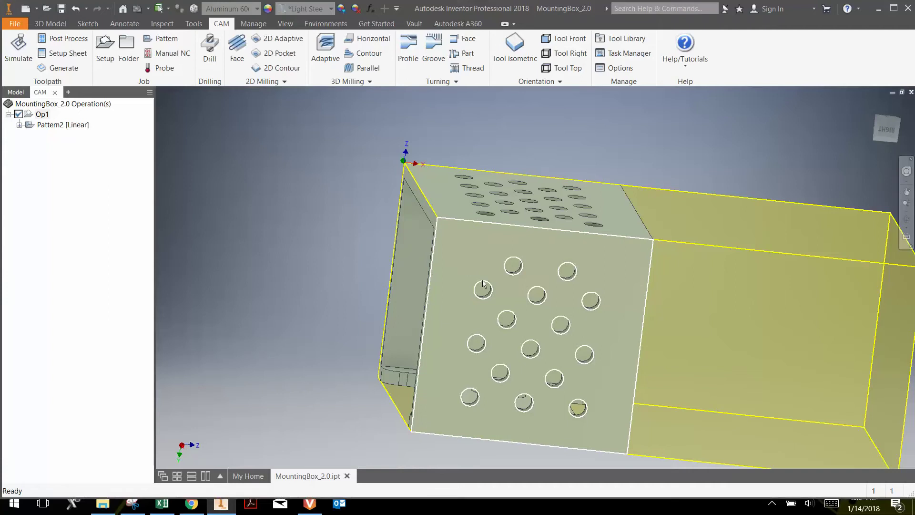
{"action": "mouse_move", "coordinate": [467, 263]}
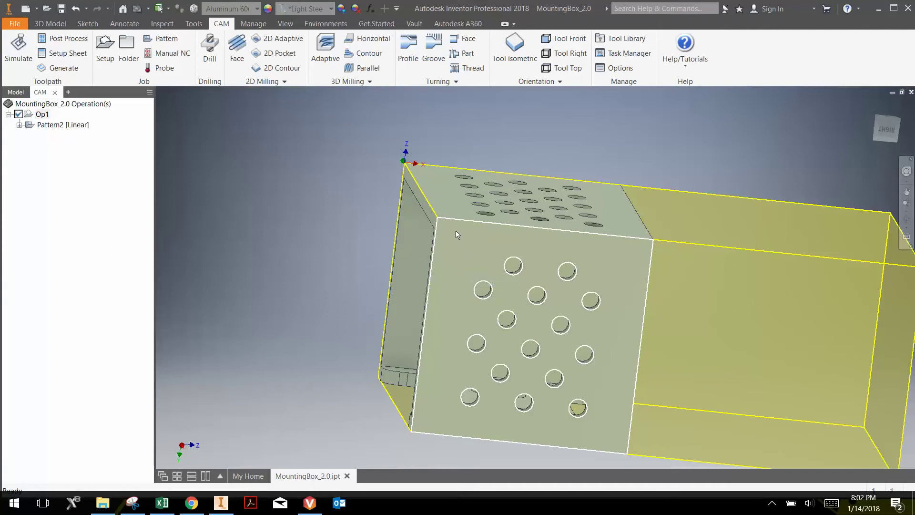
{"action": "left_click", "coordinate": [907, 220]}
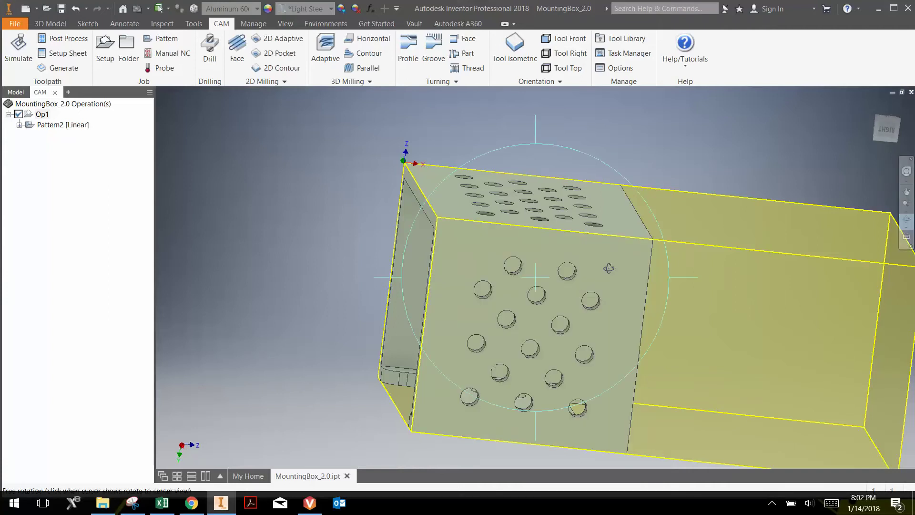
{"action": "left_click_drag", "start_coordinate": [609, 269], "coordinate": [605, 291]}
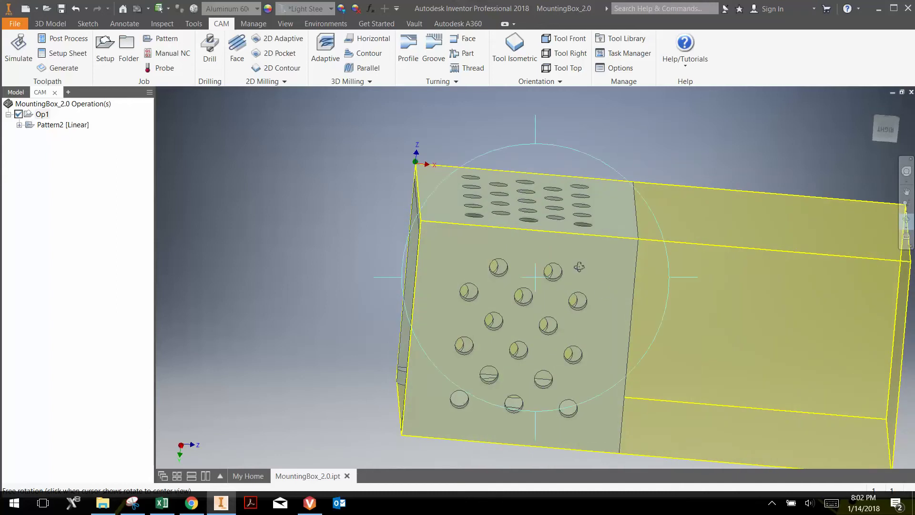
Duplicate the Op1 setup and rename the copy 'Op2 and Op4'.
{"action": "left_click", "coordinate": [40, 115]}
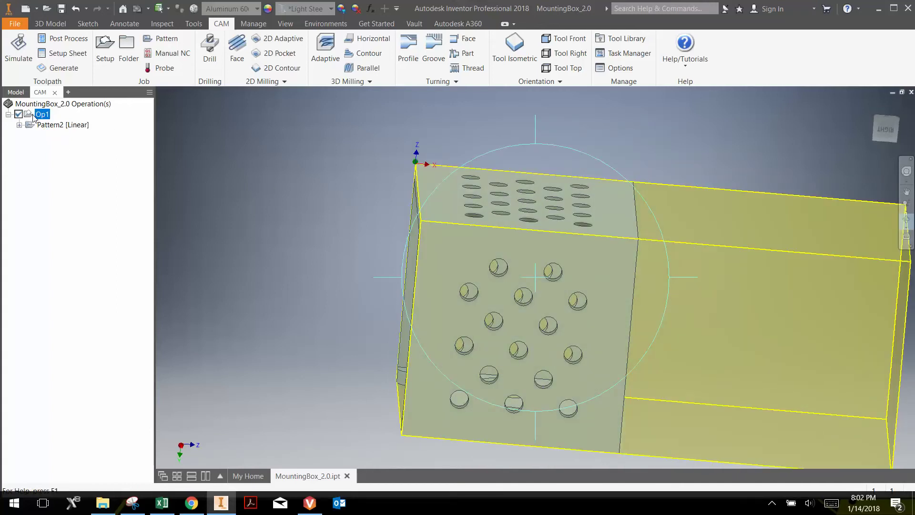
{"action": "right_click", "coordinate": [34, 118]}
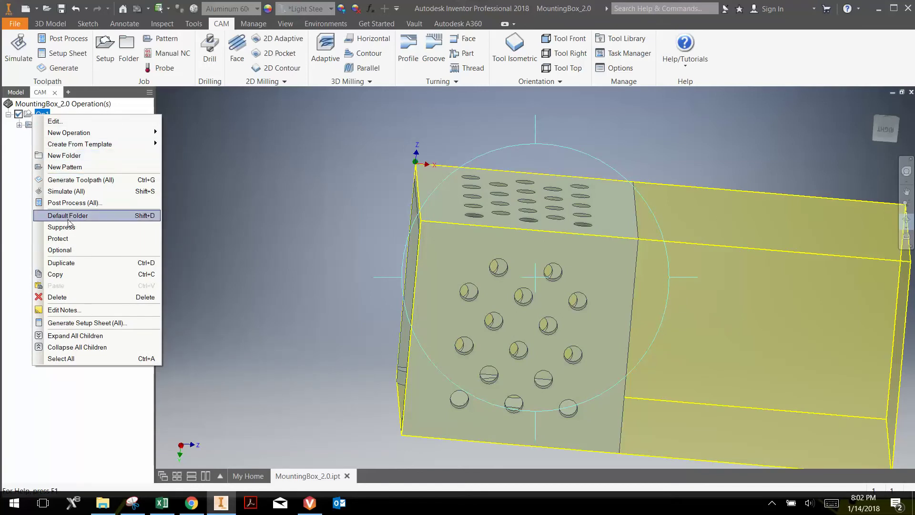
{"action": "left_click", "coordinate": [77, 262]}
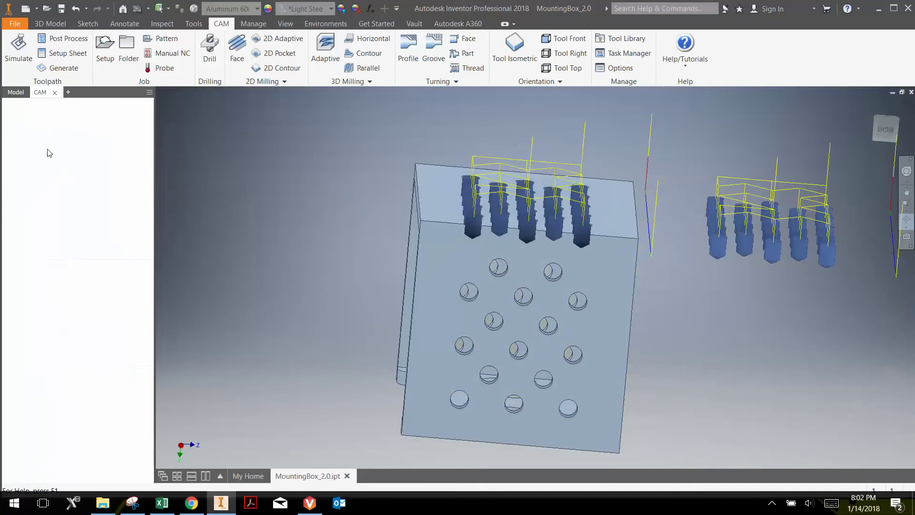
{"action": "left_click", "coordinate": [43, 138]}
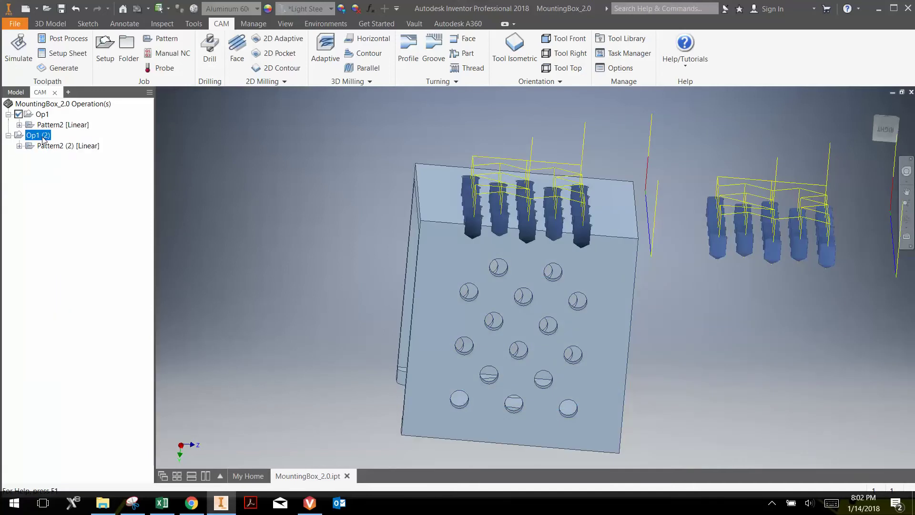
{"action": "left_click", "coordinate": [44, 137]}
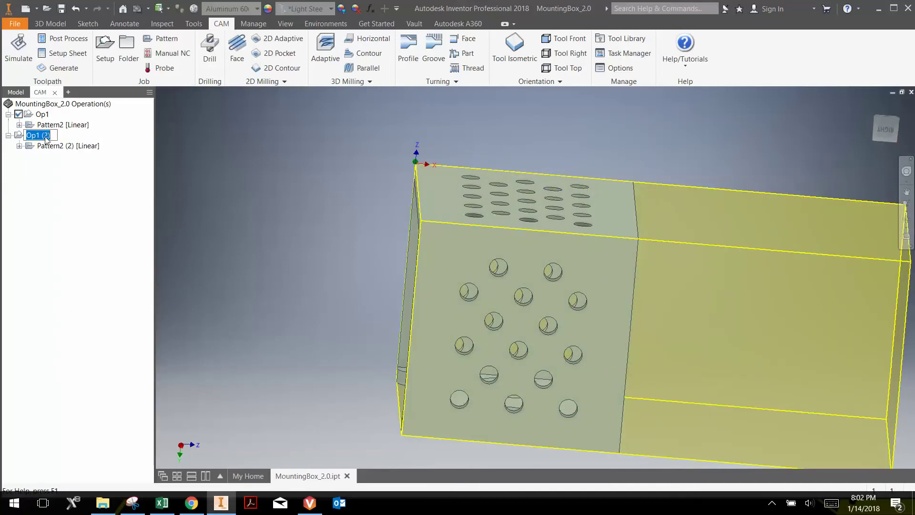
{"action": "type", "text": "Op2 and Op4"}
{"action": "left_click", "coordinate": [52, 157]}
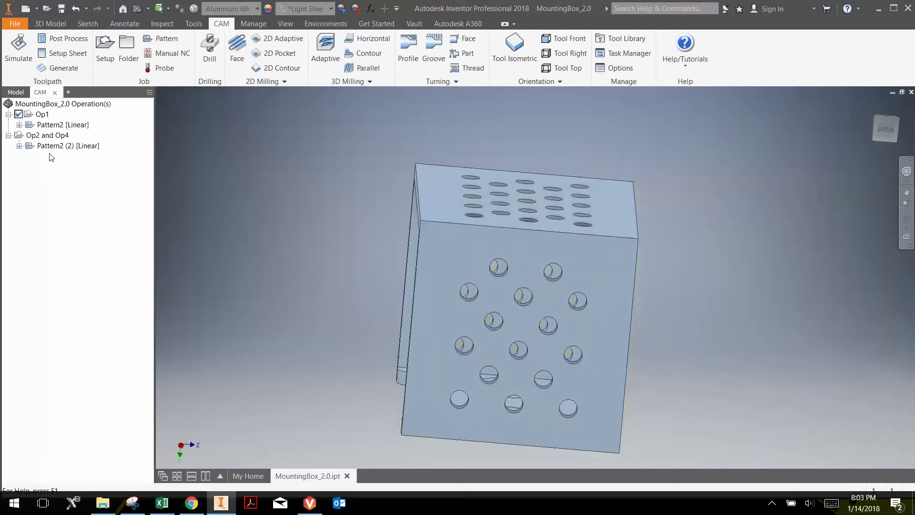
Expand Pattern2 (2), check the box's underside, then open the Op2 and Op4 Setup editor.
{"action": "left_click", "coordinate": [20, 146]}
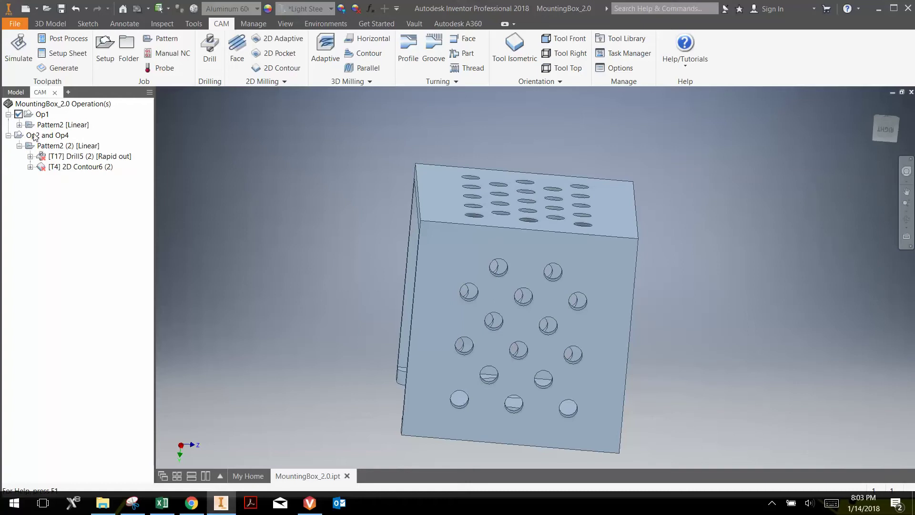
{"action": "left_click", "coordinate": [34, 137]}
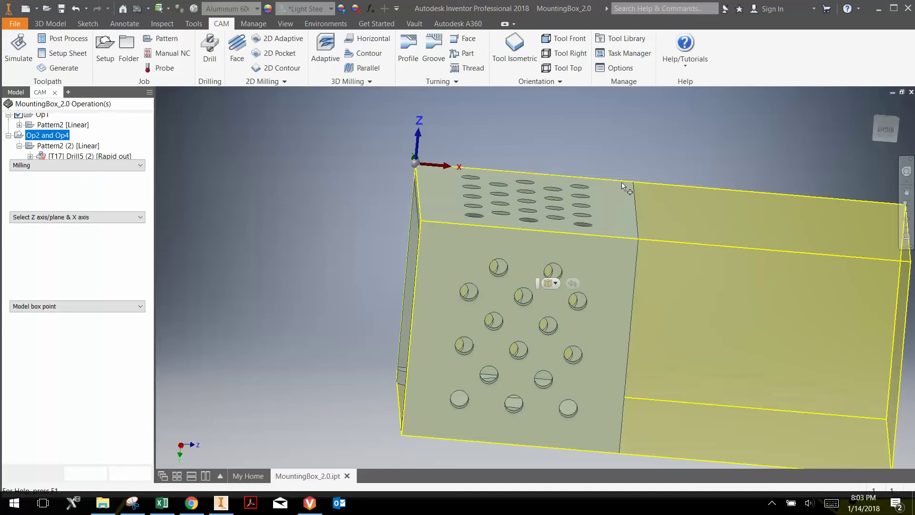
{"action": "left_click", "coordinate": [905, 220]}
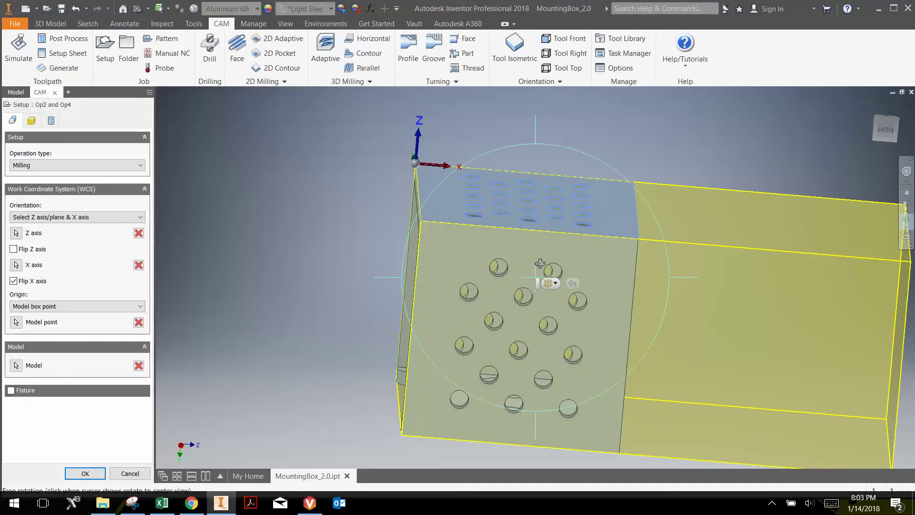
{"action": "left_click_drag", "start_coordinate": [545, 266], "coordinate": [559, 207]}
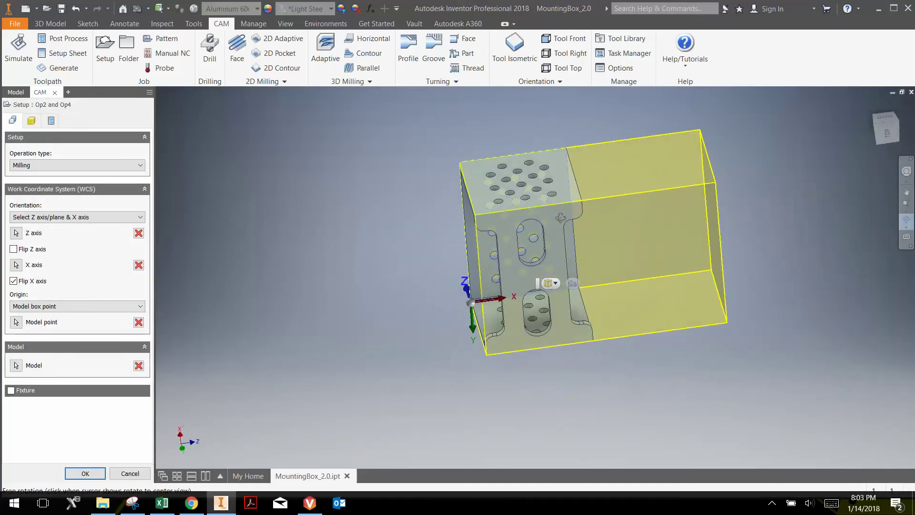
{"action": "right_click", "coordinate": [558, 207]}
{"action": "left_click", "coordinate": [591, 208]}
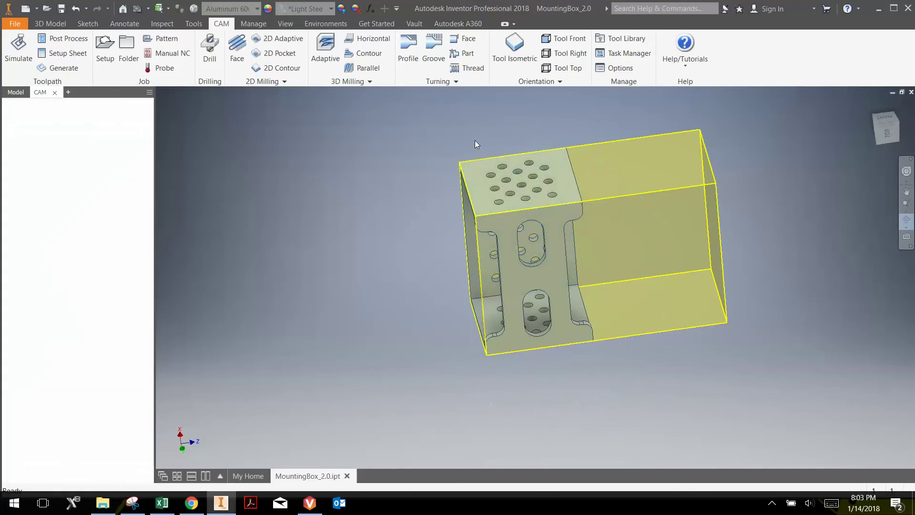
{"action": "scroll", "coordinate": [472, 153], "scroll_direction": "up", "scroll_amount": 3}
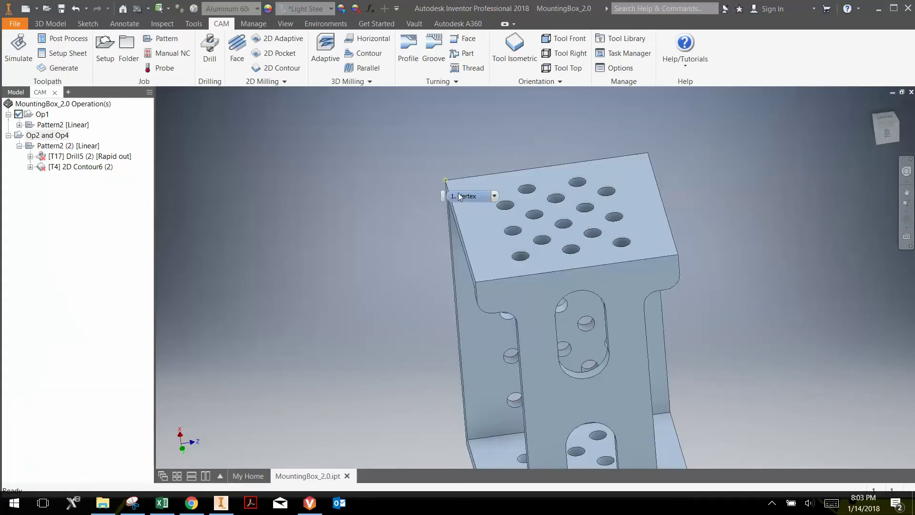
{"action": "left_click", "coordinate": [29, 136]}
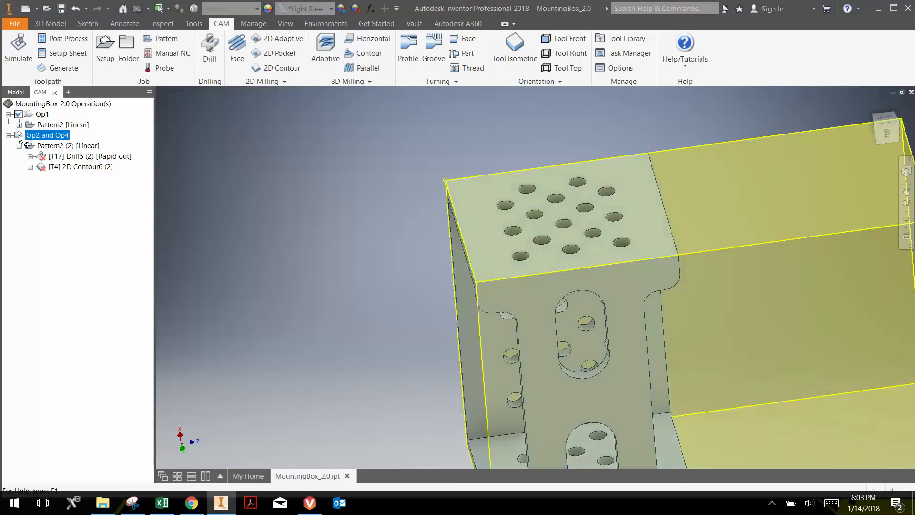
{"action": "double_click", "coordinate": [28, 136]}
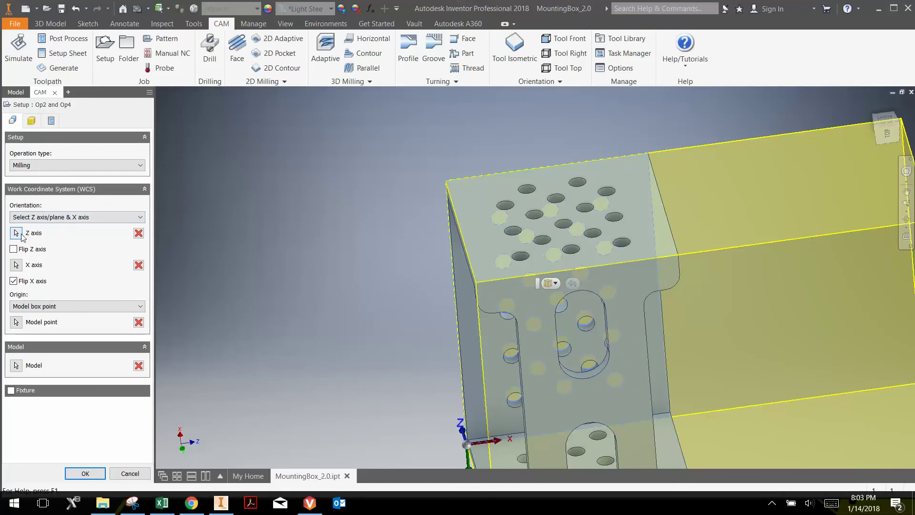
Point Z up from the top face, put the origin at its top-left corner, and accept.
{"action": "left_click", "coordinate": [17, 234]}
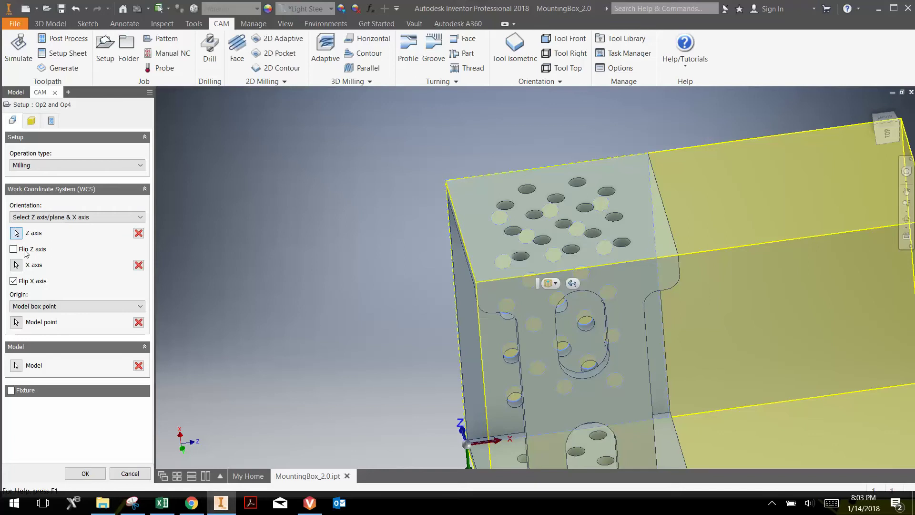
{"action": "left_click", "coordinate": [471, 193]}
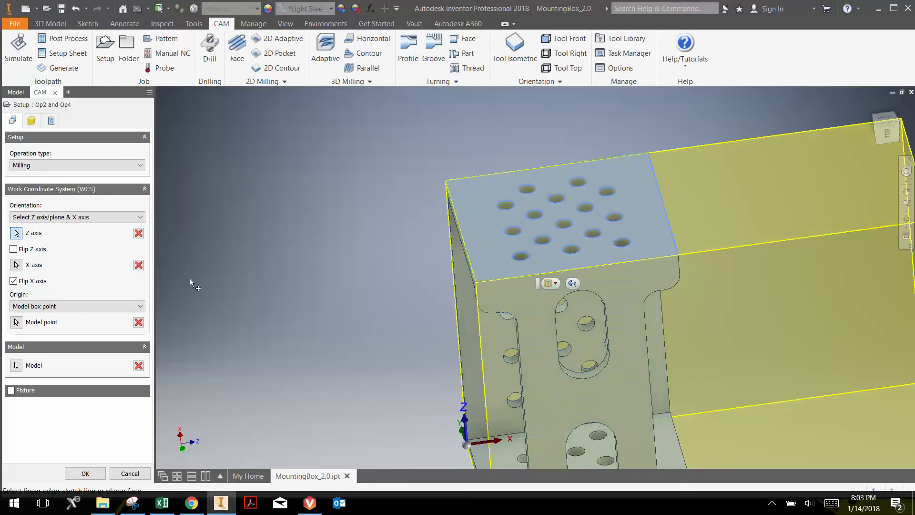
{"action": "left_click", "coordinate": [21, 325]}
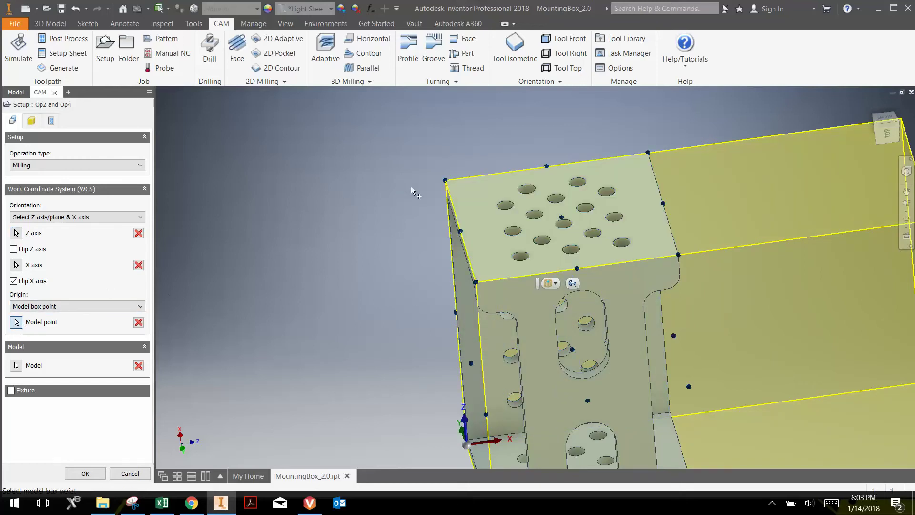
{"action": "left_click", "coordinate": [445, 181]}
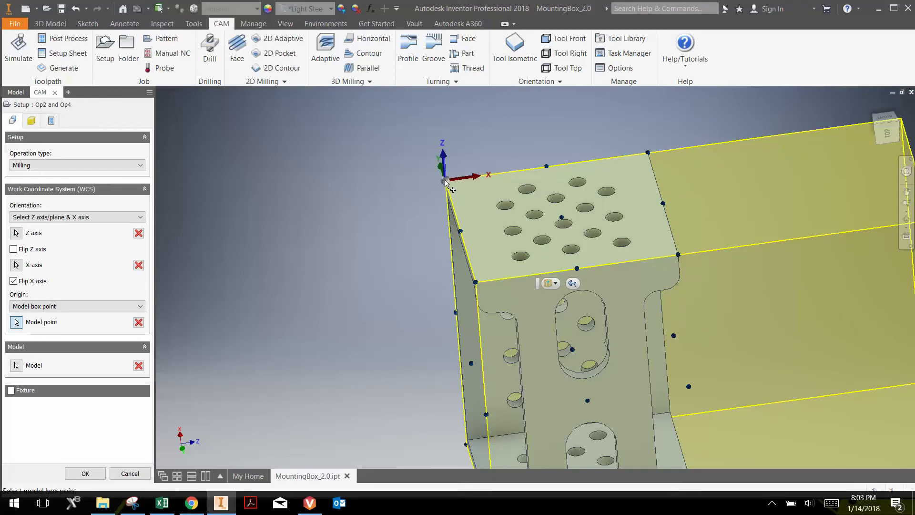
{"action": "scroll", "coordinate": [477, 171], "scroll_direction": "up", "scroll_amount": 5}
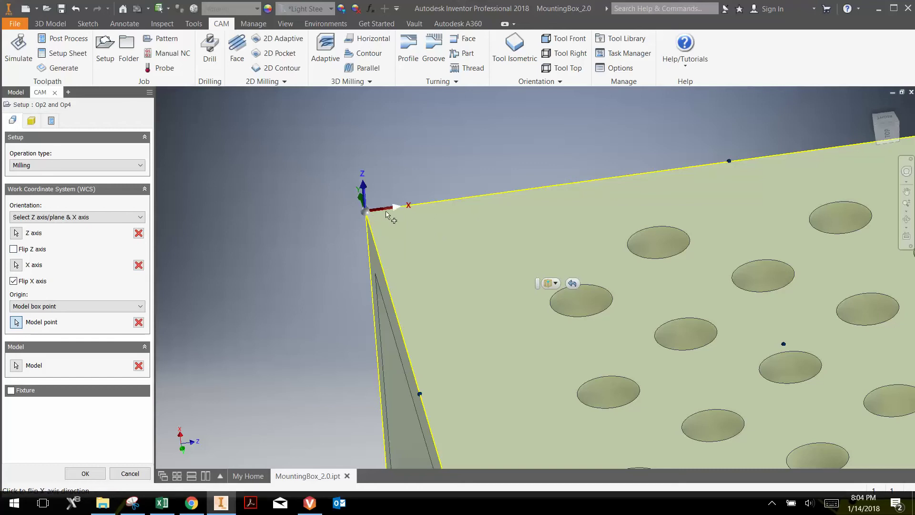
{"action": "scroll", "coordinate": [429, 221], "scroll_direction": "up", "scroll_amount": 2}
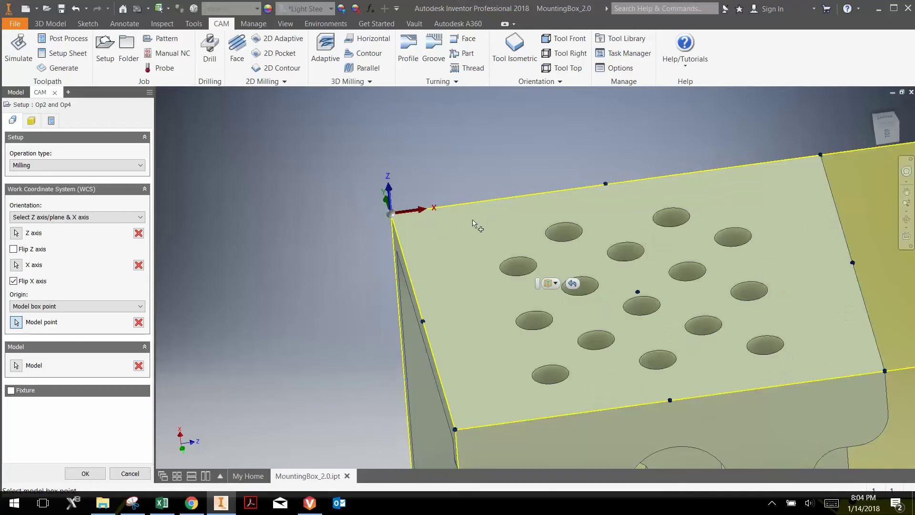
{"action": "scroll", "coordinate": [474, 224], "scroll_direction": "up", "scroll_amount": 2}
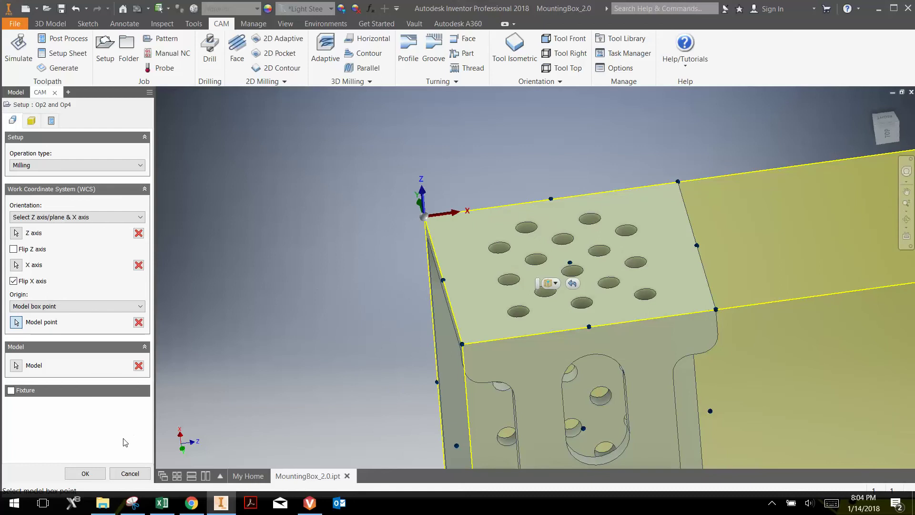
{"action": "scroll", "coordinate": [366, 282], "scroll_direction": "up", "scroll_amount": 4}
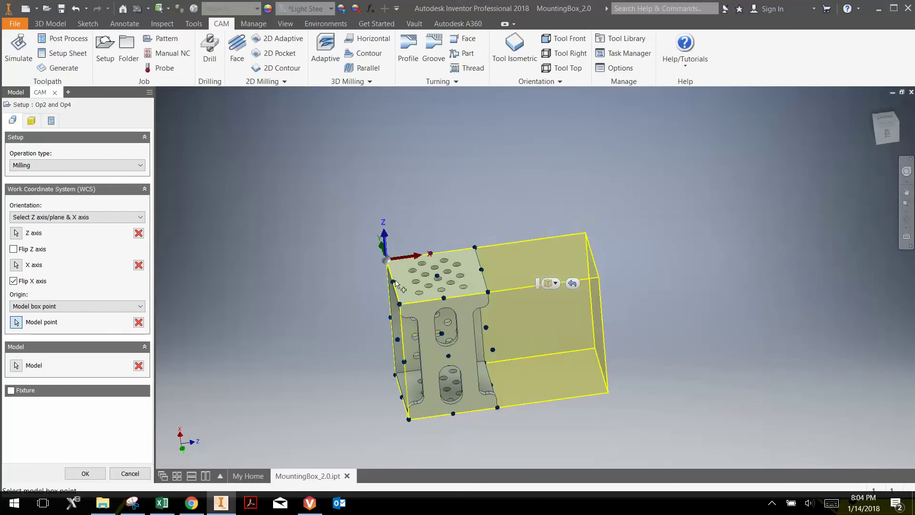
{"action": "left_click", "coordinate": [85, 474]}
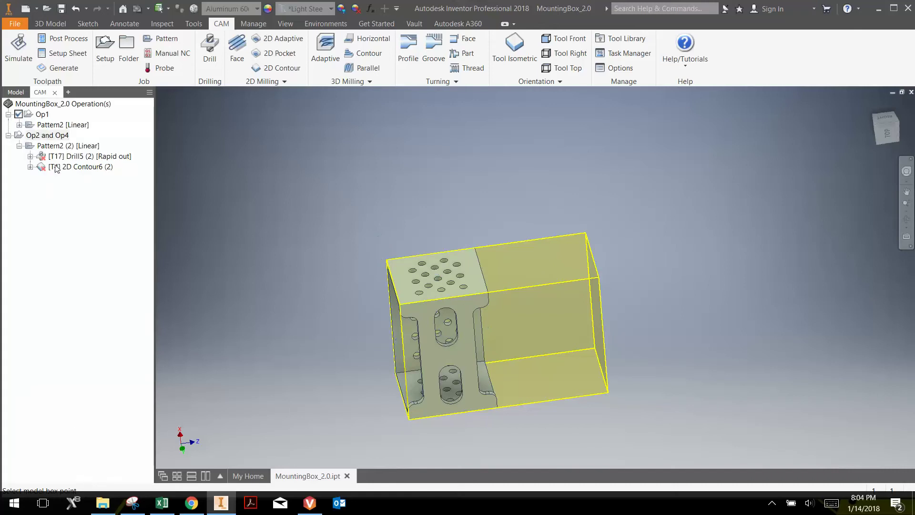
{"action": "left_click", "coordinate": [59, 156]}
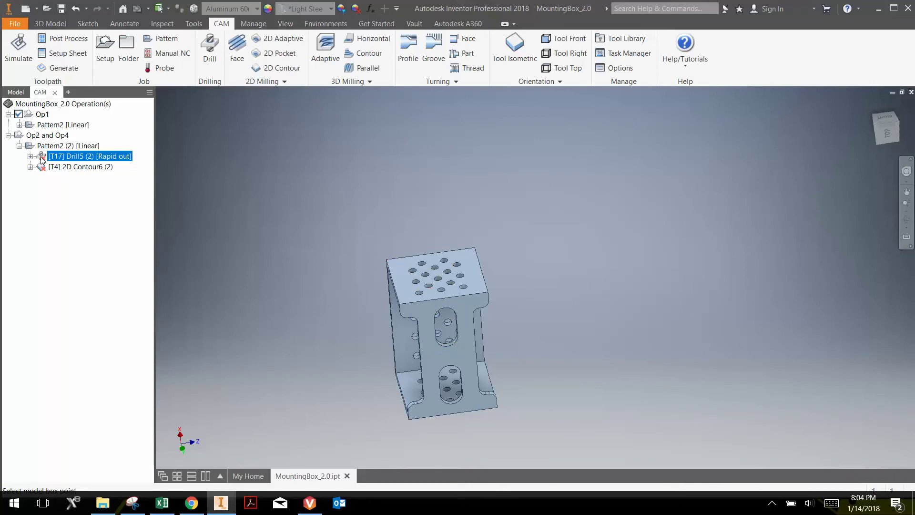
Replace Drill5 (2)'s hole faces with the same-diameter holes on the box's top face.
{"action": "double_click", "coordinate": [41, 158]}
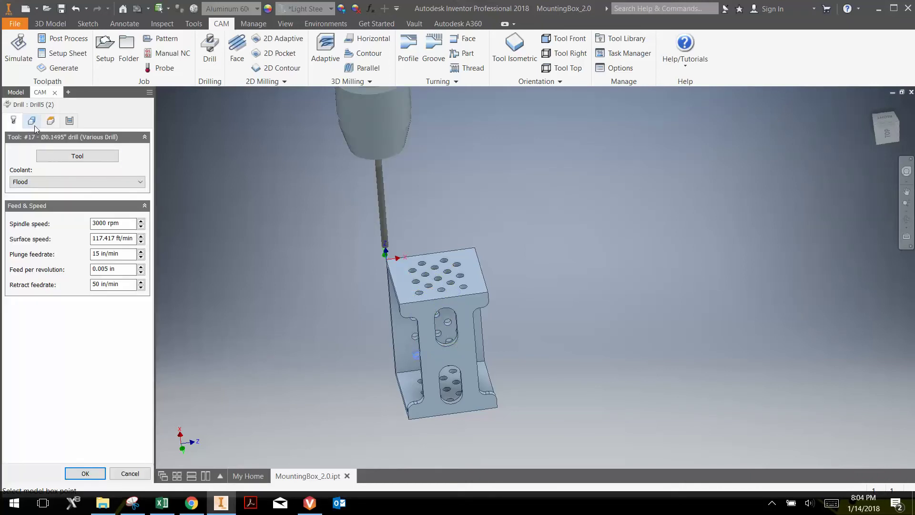
{"action": "left_click", "coordinate": [33, 124]}
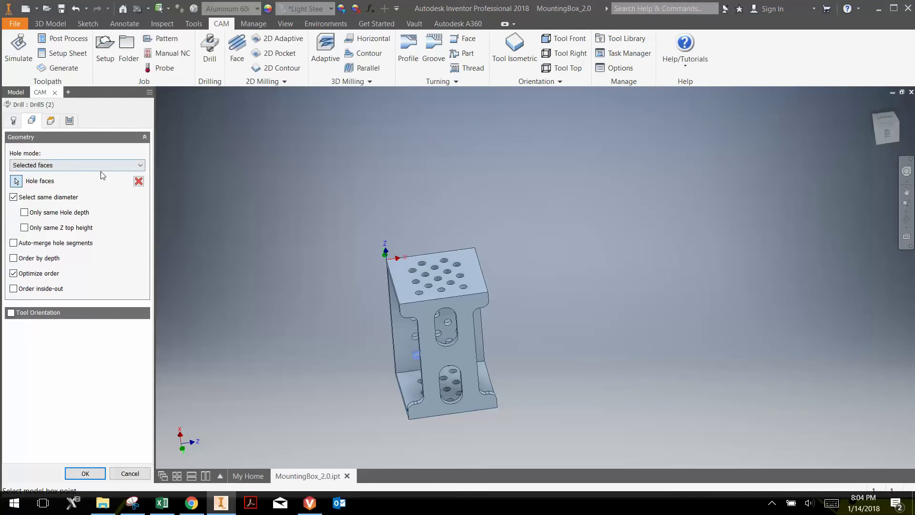
{"action": "left_click", "coordinate": [139, 181]}
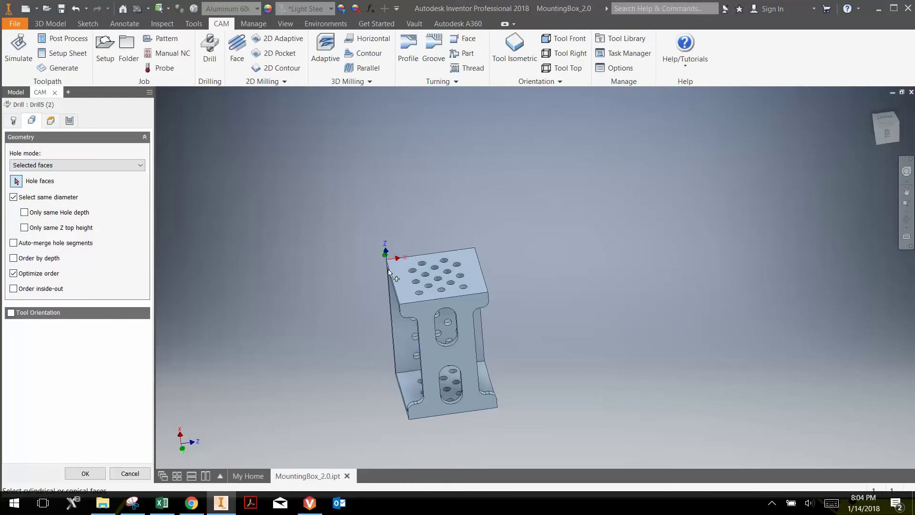
{"action": "left_click", "coordinate": [408, 272]}
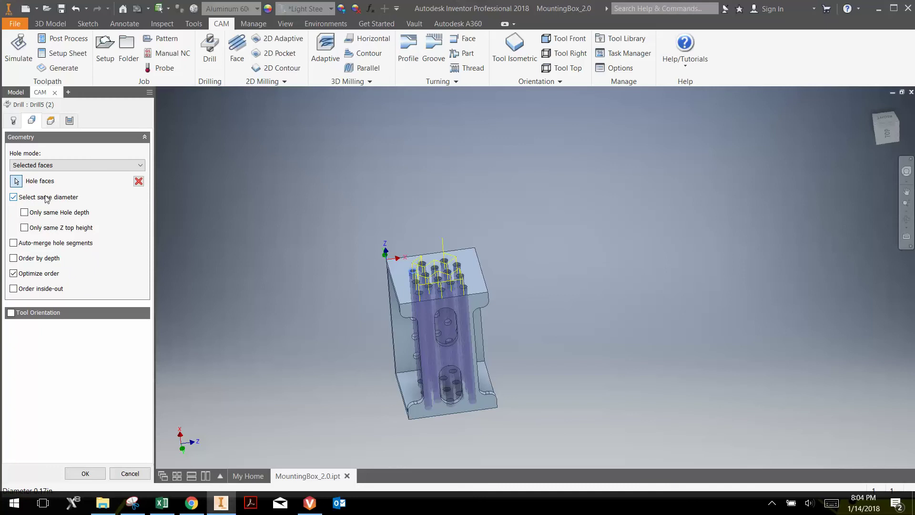
{"action": "scroll", "coordinate": [427, 374], "scroll_direction": "down", "scroll_amount": 3}
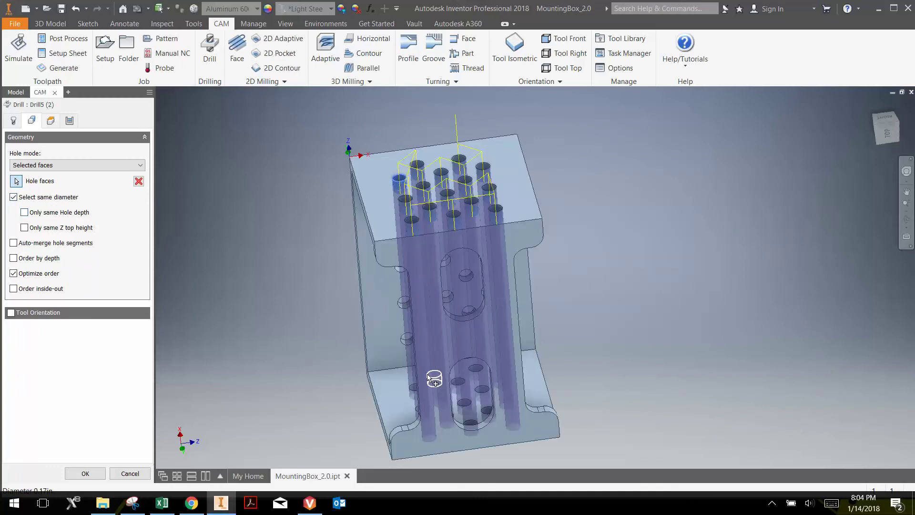
{"action": "scroll", "coordinate": [428, 374], "scroll_direction": "up", "scroll_amount": 2}
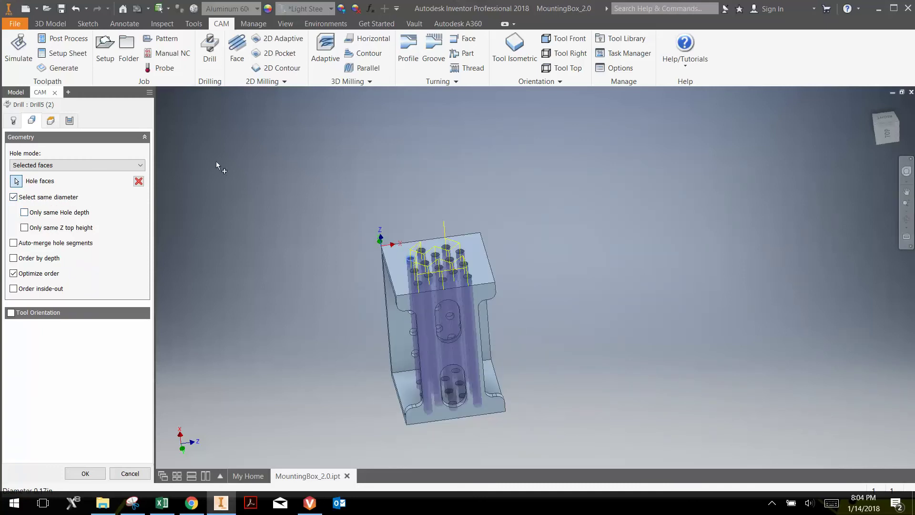
Review Drill5 (2)'s heights: bottom at Origin, -0.125 in offset, 0.05 in break-through.
{"action": "left_click", "coordinate": [49, 121]}
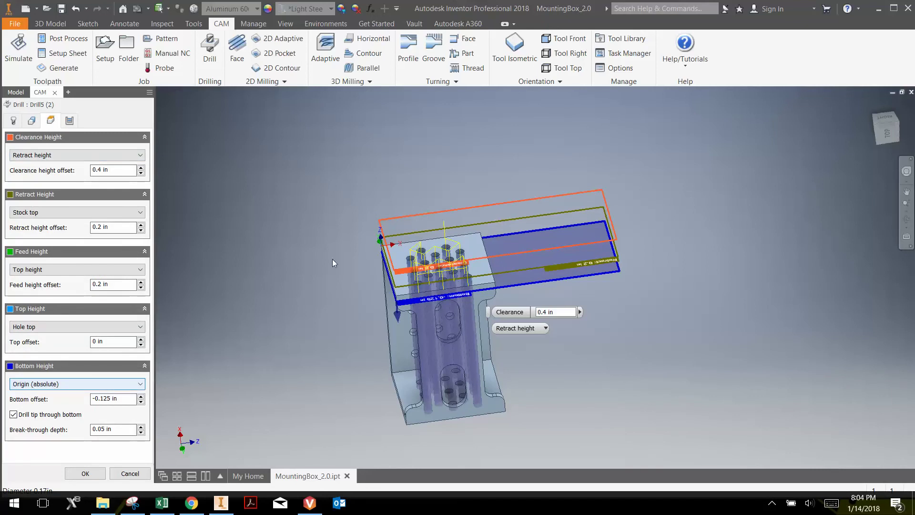
{"action": "scroll", "coordinate": [382, 285], "scroll_direction": "up", "scroll_amount": 3}
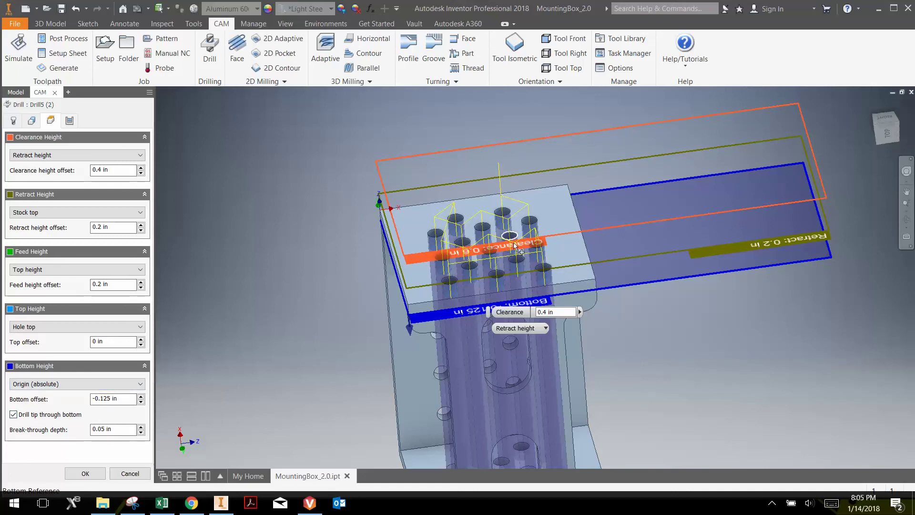
{"action": "scroll", "coordinate": [495, 286], "scroll_direction": "up", "scroll_amount": 2}
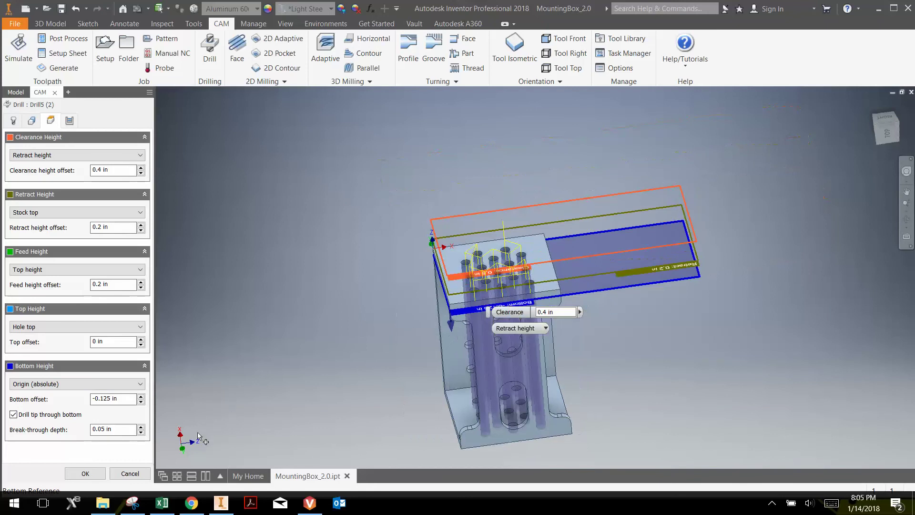
{"action": "left_click", "coordinate": [97, 473]}
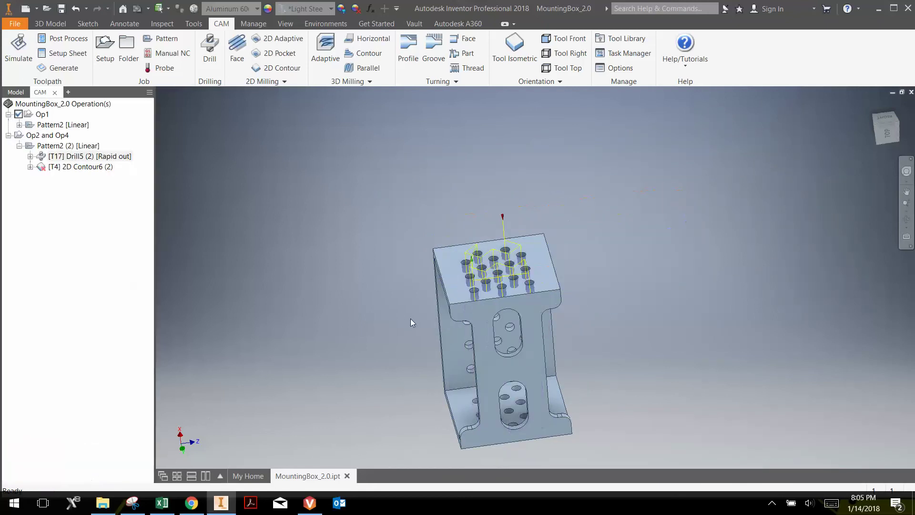
{"action": "middle_click_drag", "start_coordinate": [734, 248], "coordinate": [548, 230], "text": "shift"}
{"action": "scroll", "coordinate": [555, 280], "scroll_direction": "up", "scroll_amount": 3}
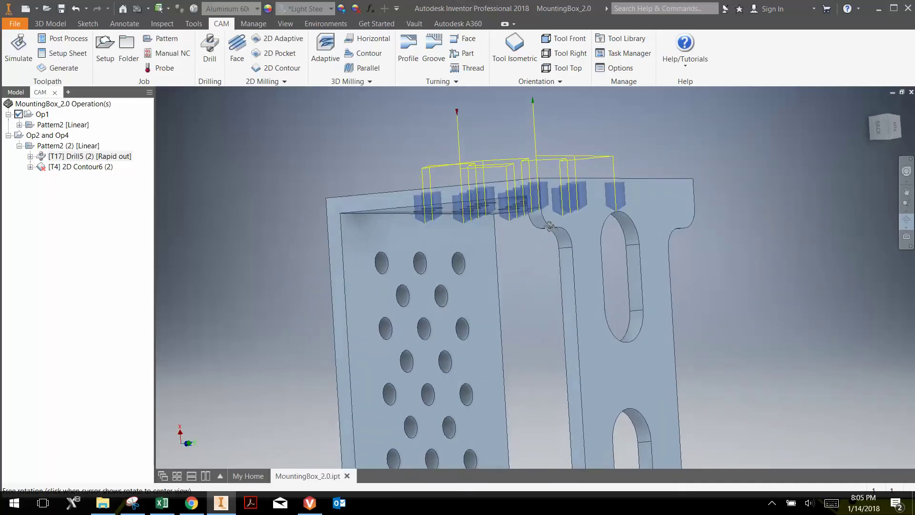
{"action": "scroll", "coordinate": [488, 215], "scroll_direction": "up", "scroll_amount": 5}
{"action": "key", "text": "F5"}
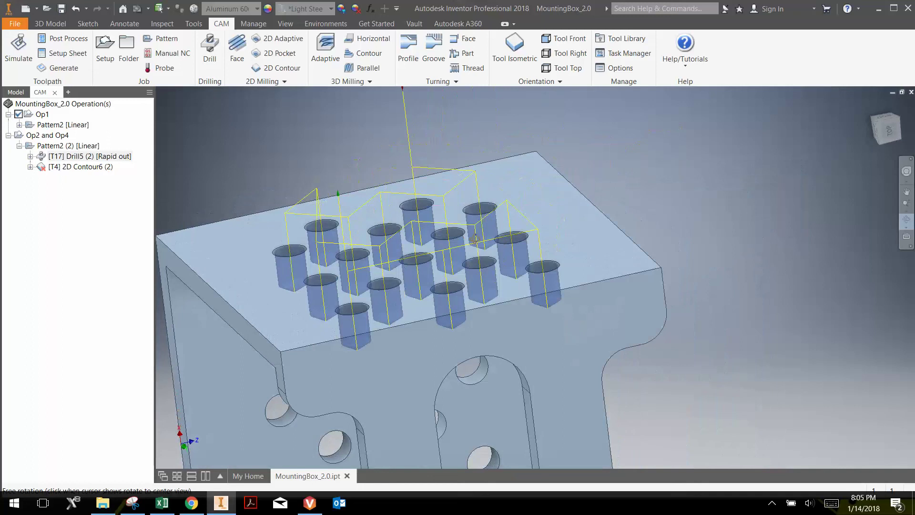
{"action": "scroll", "coordinate": [482, 238], "scroll_direction": "down", "scroll_amount": 3}
{"action": "right_click", "coordinate": [482, 240]}
{"action": "left_click", "coordinate": [509, 238]}
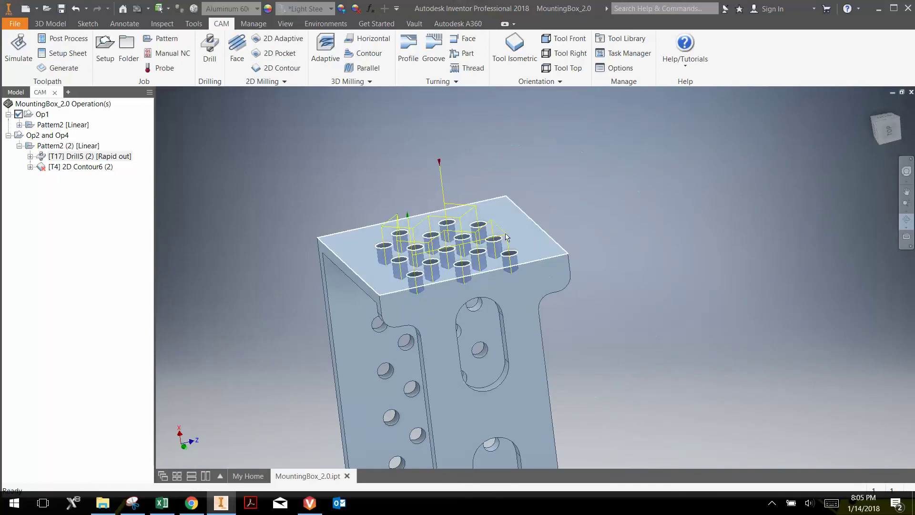
Set 2D Contour6 (2)'s contour to the single open short edge at the top face's far end.
{"action": "double_click", "coordinate": [45, 168]}
{"action": "left_click", "coordinate": [32, 121]}
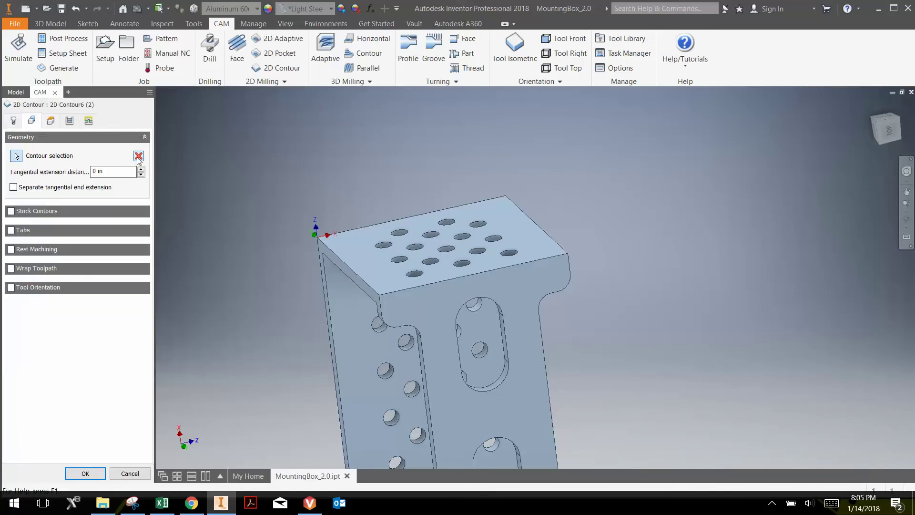
{"action": "left_click", "coordinate": [138, 157]}
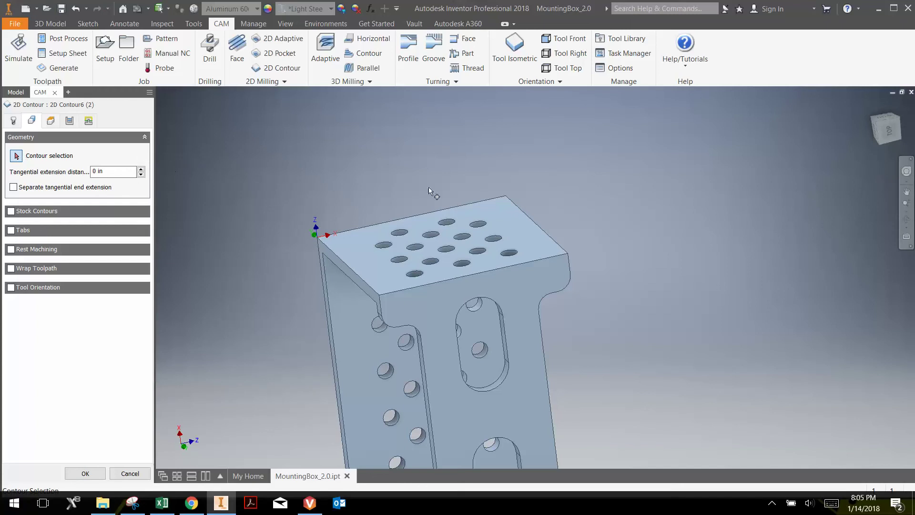
{"action": "left_click", "coordinate": [524, 215]}
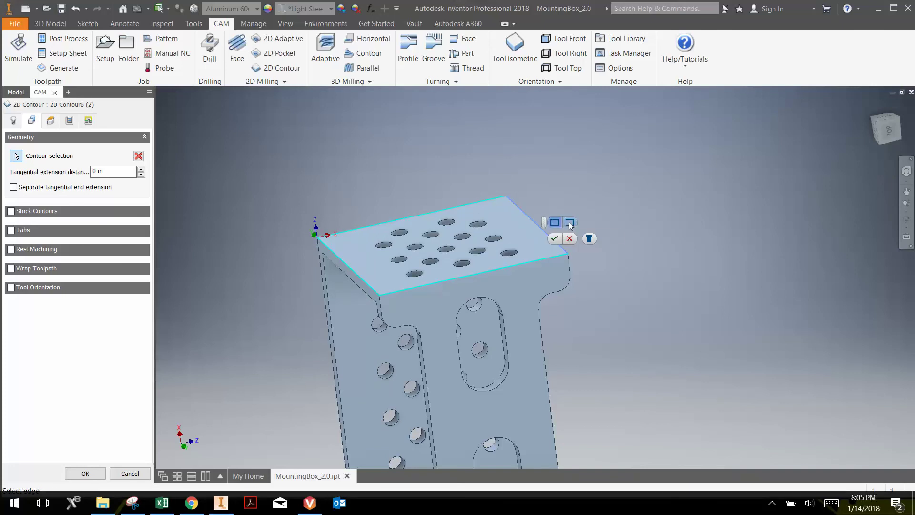
{"action": "left_click", "coordinate": [570, 225]}
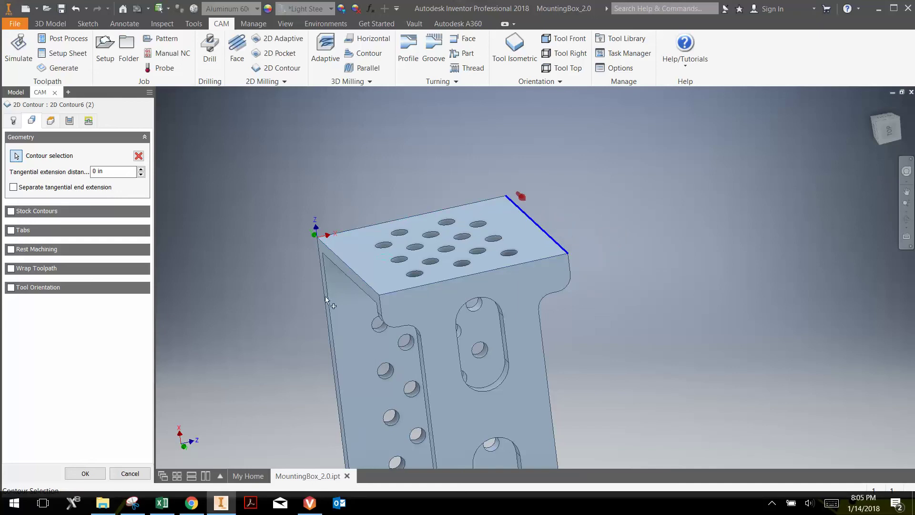
Check 2D Contour6 (2)'s heights with the -0.115 in bottom offset and save it.
{"action": "left_click", "coordinate": [51, 122]}
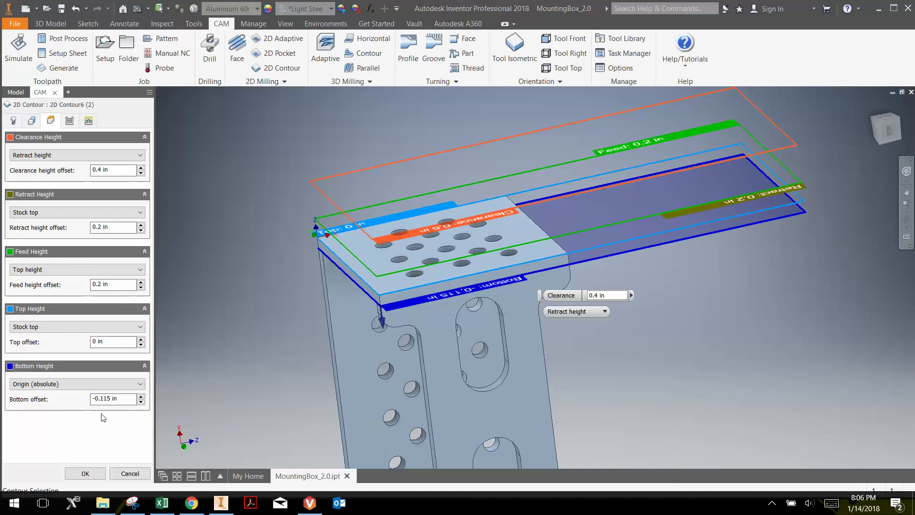
{"action": "left_click", "coordinate": [85, 473]}
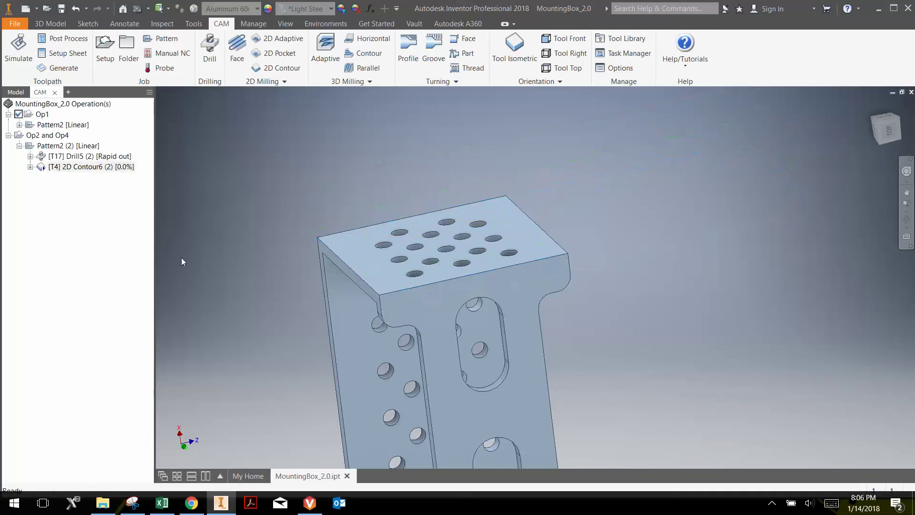
Select the Op2 and Op4 setup, reorient the part slightly, and launch Simulate.
{"action": "left_click", "coordinate": [46, 136]}
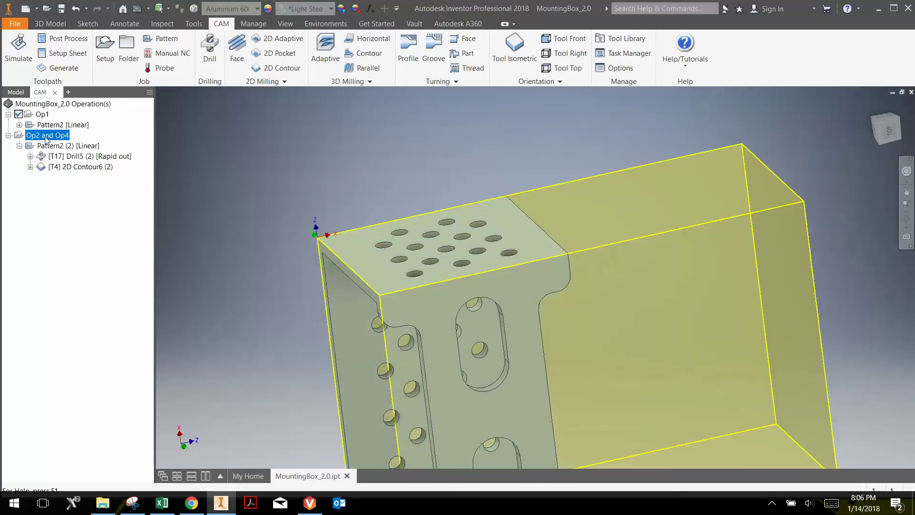
{"action": "left_click", "coordinate": [905, 222]}
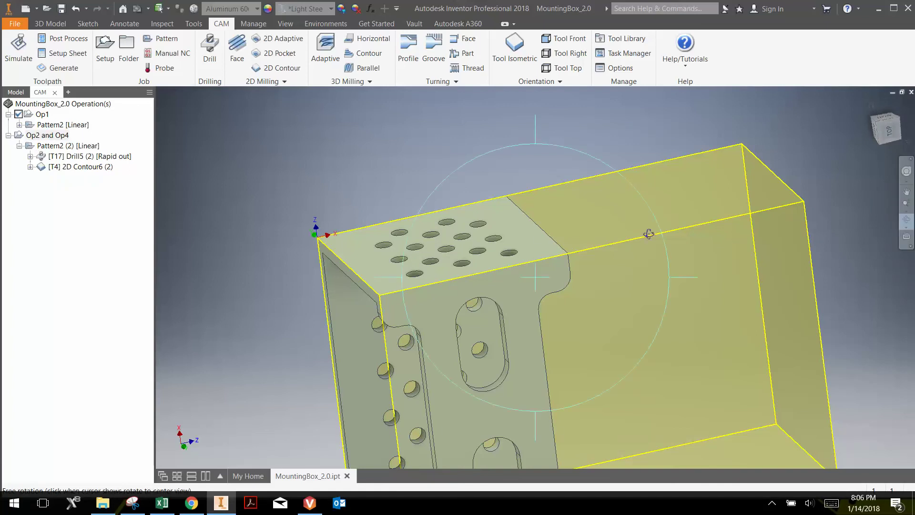
{"action": "mouse_move", "coordinate": [538, 236]}
{"action": "left_mouse_down"}
{"action": "mouse_move", "coordinate": [515, 241]}
{"action": "mouse_move", "coordinate": [536, 244]}
{"action": "left_mouse_up"}
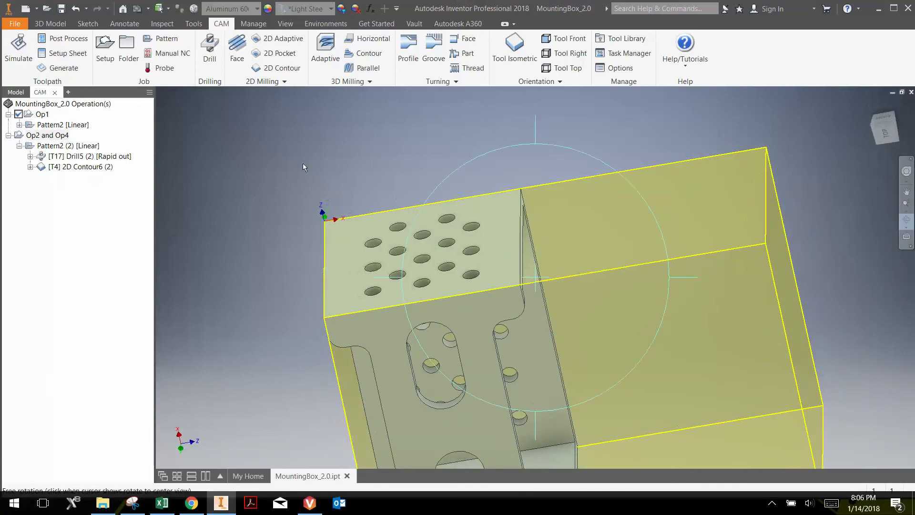
{"action": "left_click", "coordinate": [24, 47]}
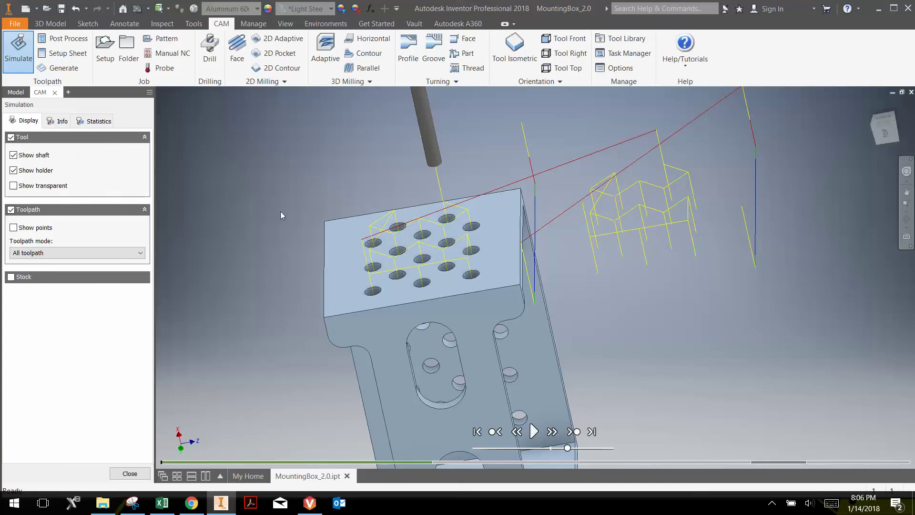
Play the simulation with stock shown through the drilling and cutoff, then close it.
{"action": "left_click", "coordinate": [533, 431]}
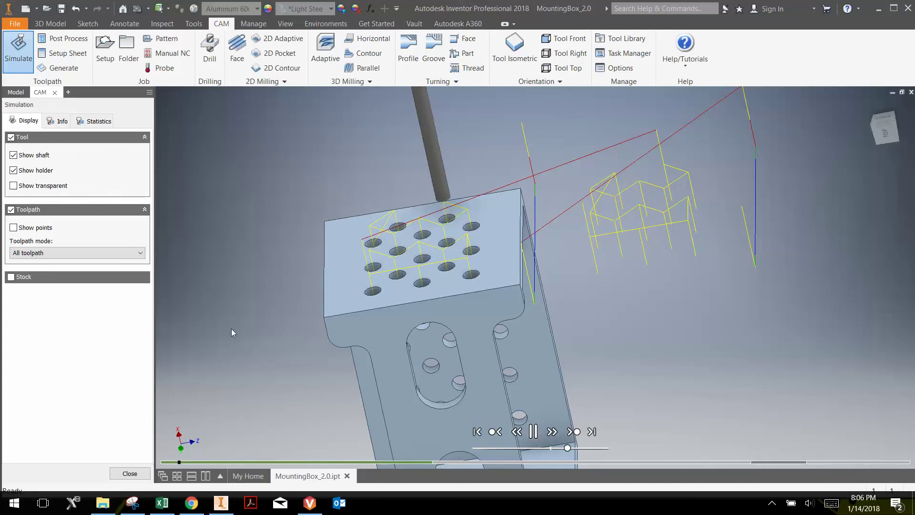
{"action": "left_click", "coordinate": [11, 277]}
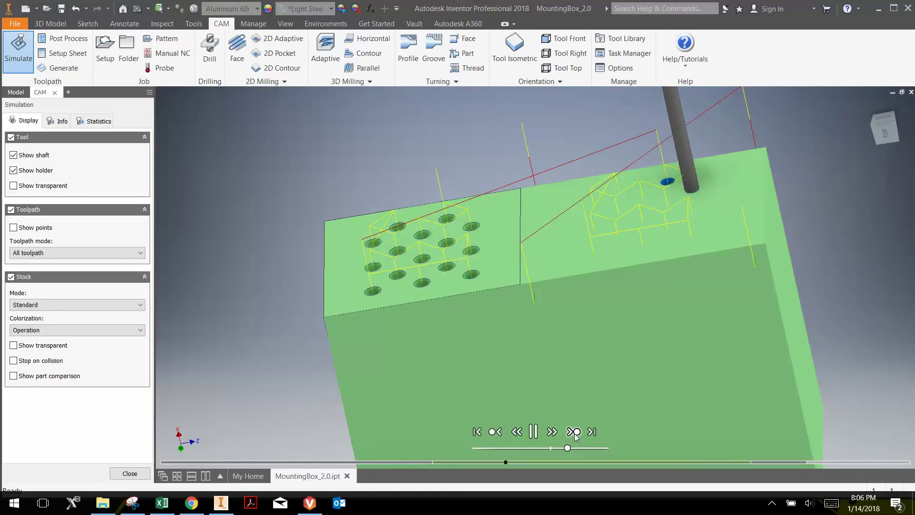
{"action": "left_click", "coordinate": [574, 432]}
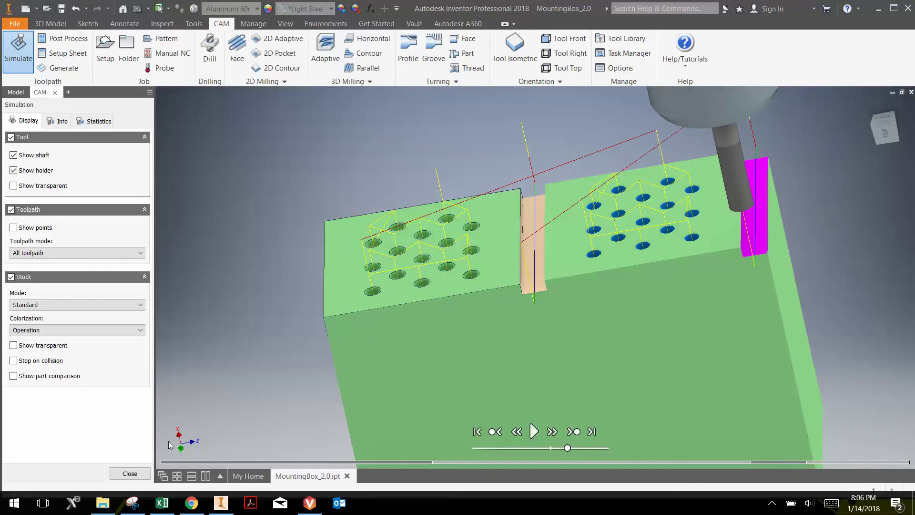
{"action": "left_click", "coordinate": [129, 473]}
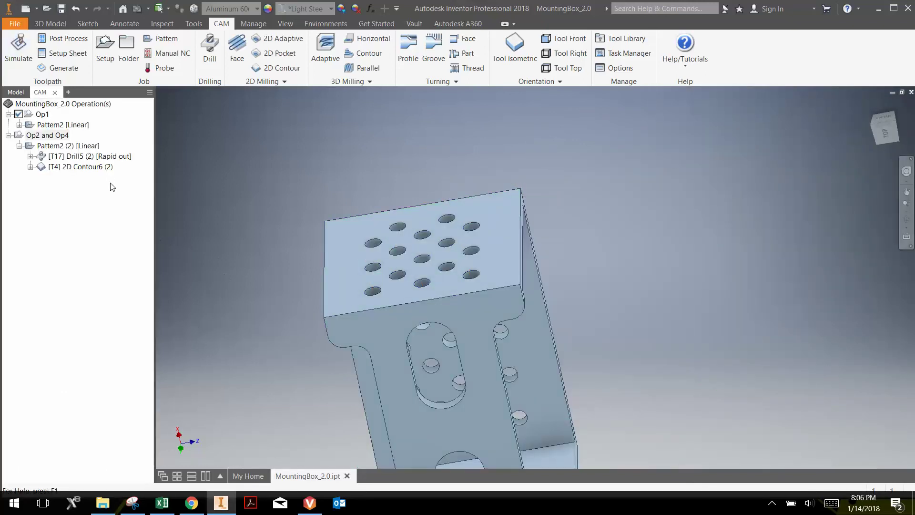